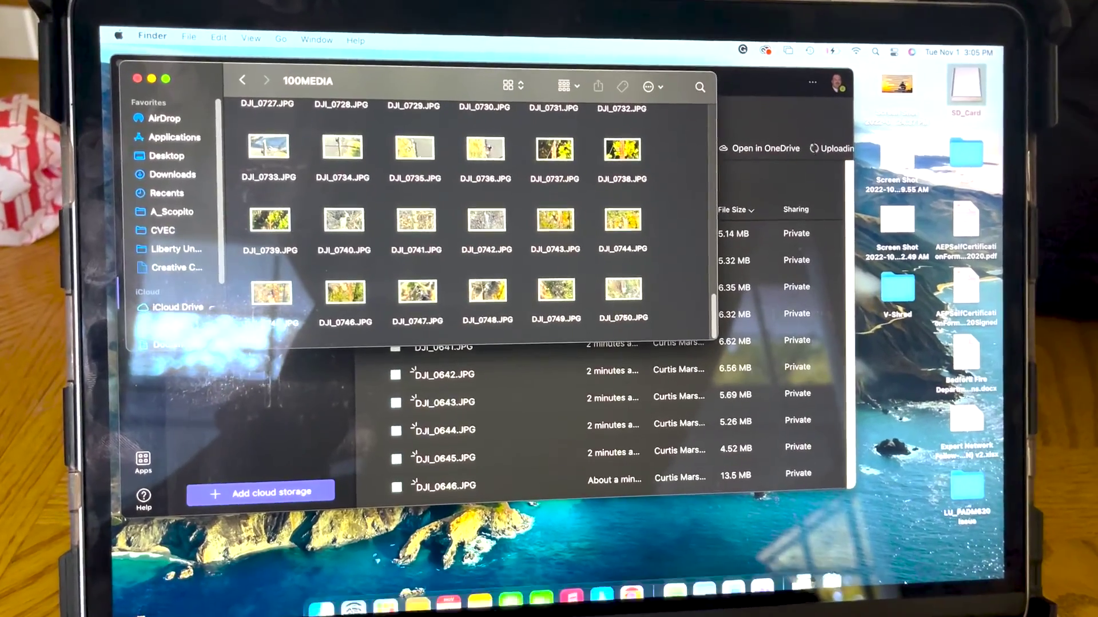
# Log in to Scopito and create the Power Line inspection 'Powerline Test' for 114 images.
pyautogui.moveTo(839, 595)
pyautogui.click(460, 131)
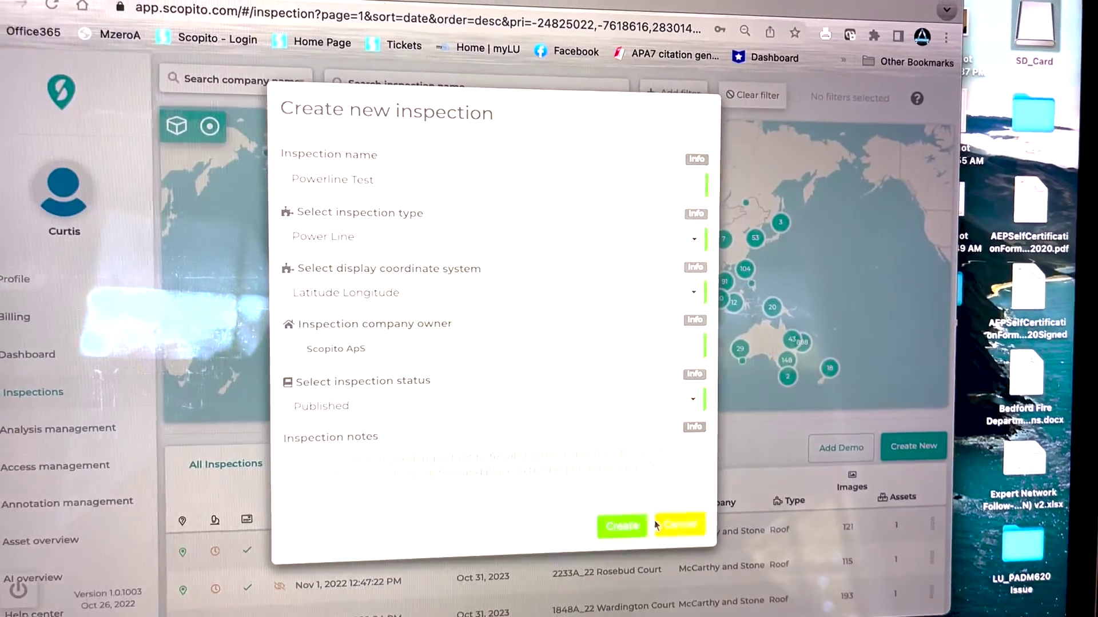
pyautogui.click(614, 517)
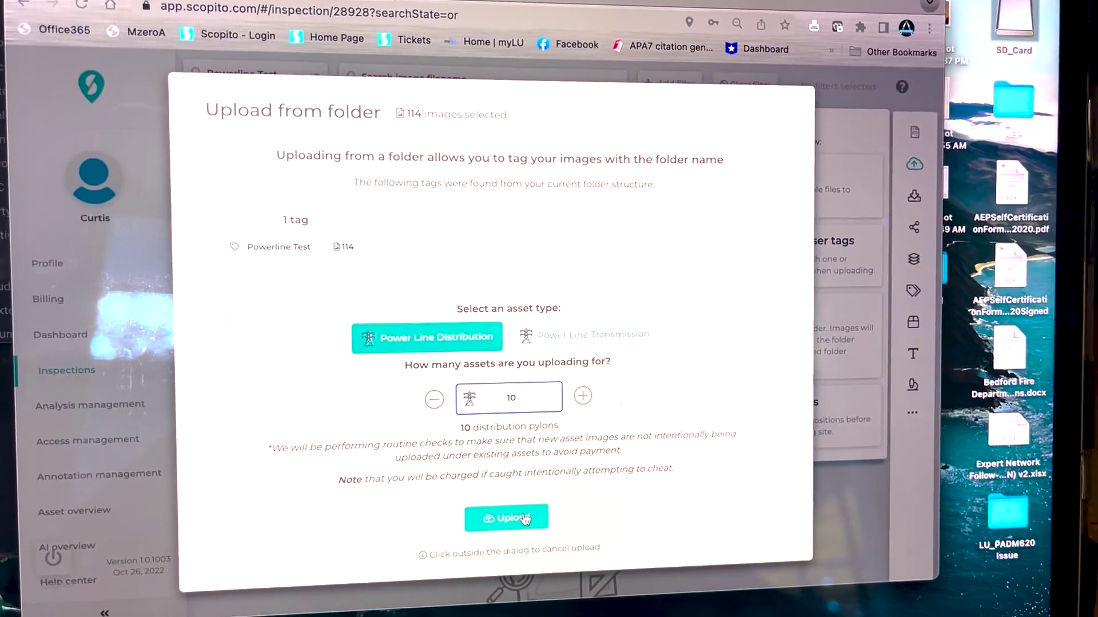
# Upload the 114 selected pole images into the Powerline Test inspection.
pyautogui.click(524, 519)
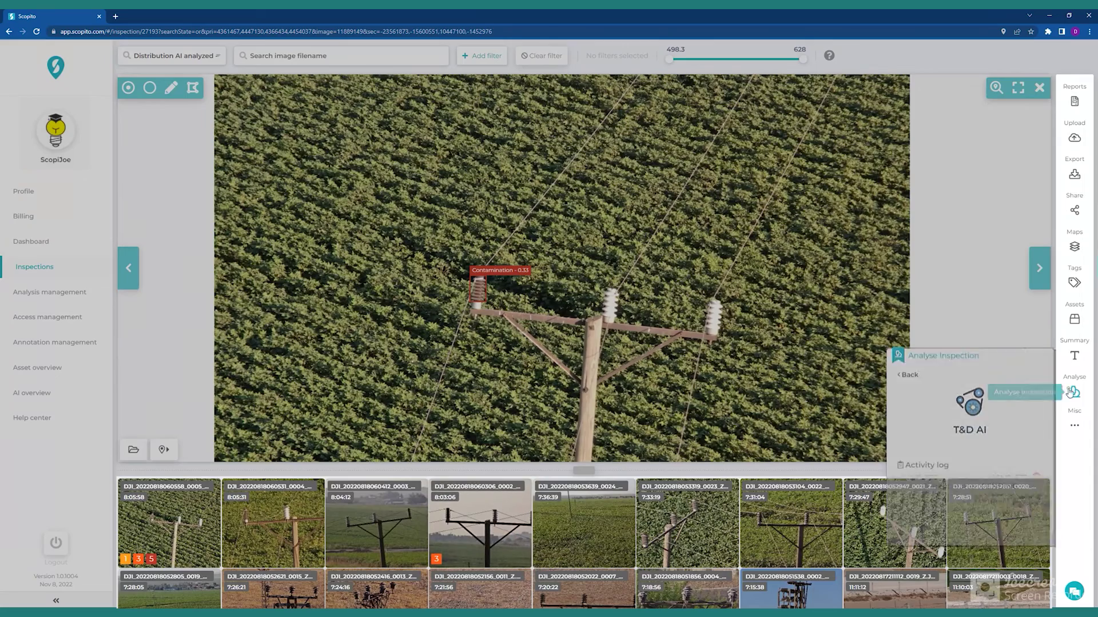
# Close the AI analysis panel, review the badged thumbnails, and restore the large image viewer.
pyautogui.click(558, 256)
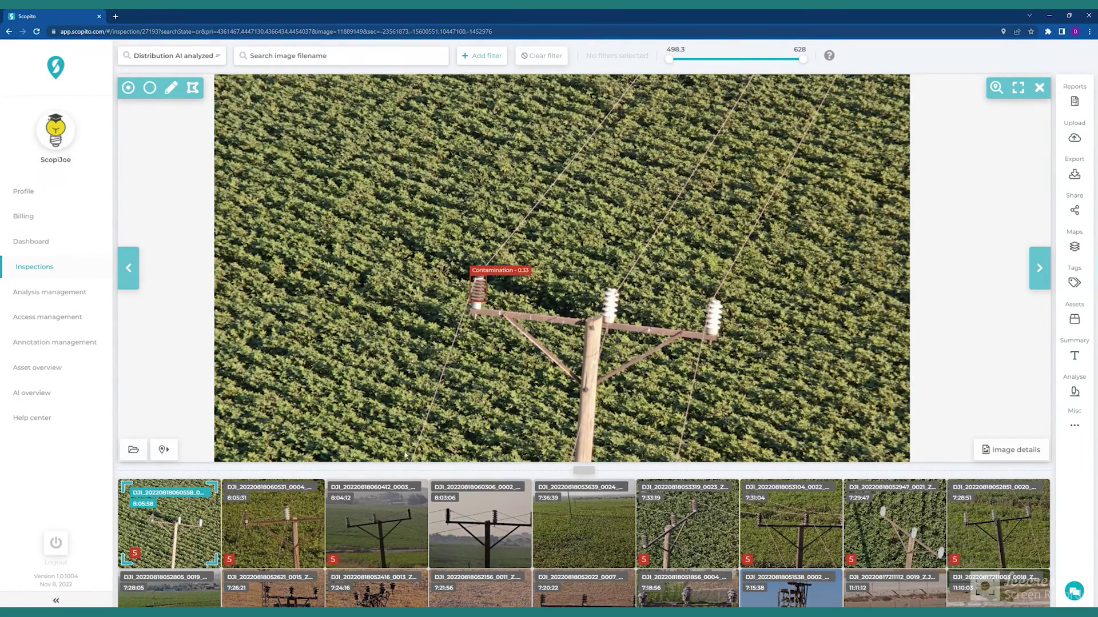
pyautogui.scroll(-5, 480, 491)
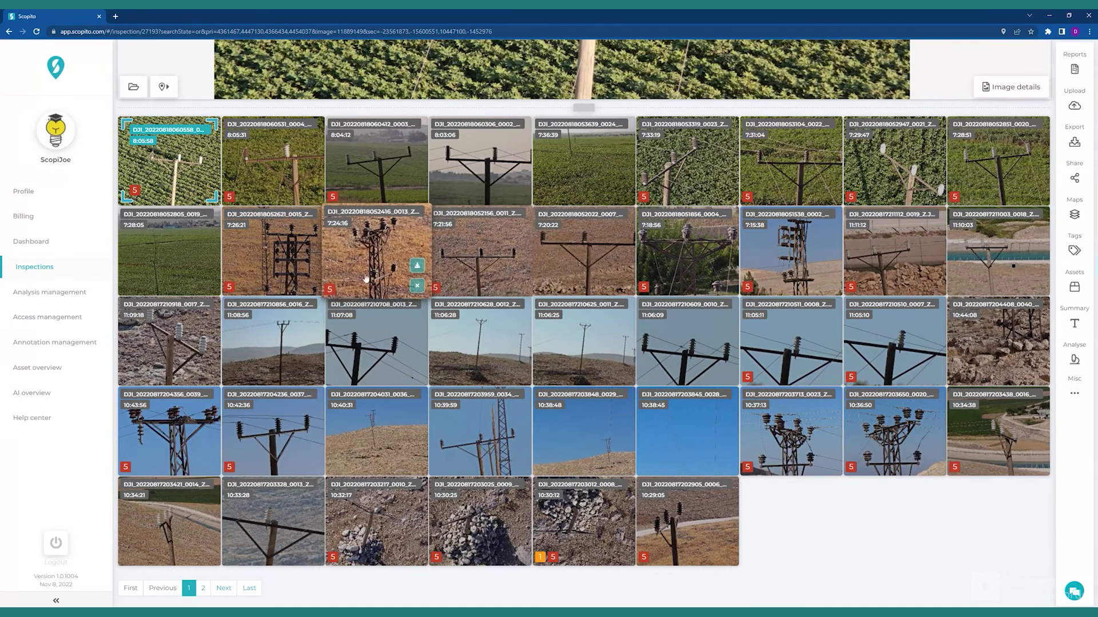
pyautogui.click(533, 563)
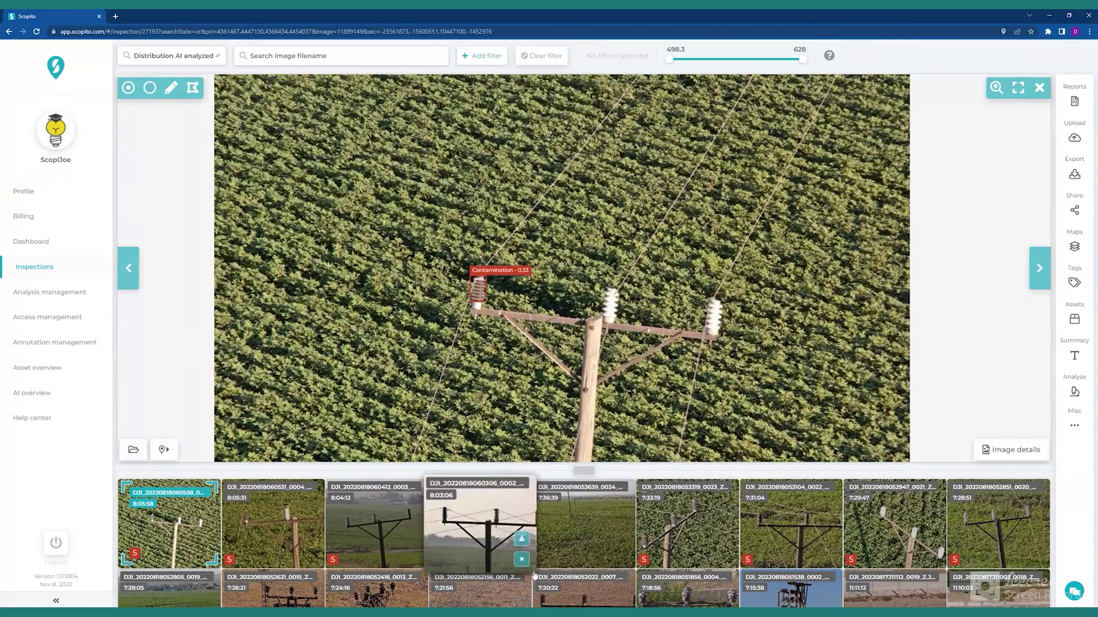
# Filter the gallery to show only images that have issues.
pyautogui.click(491, 56)
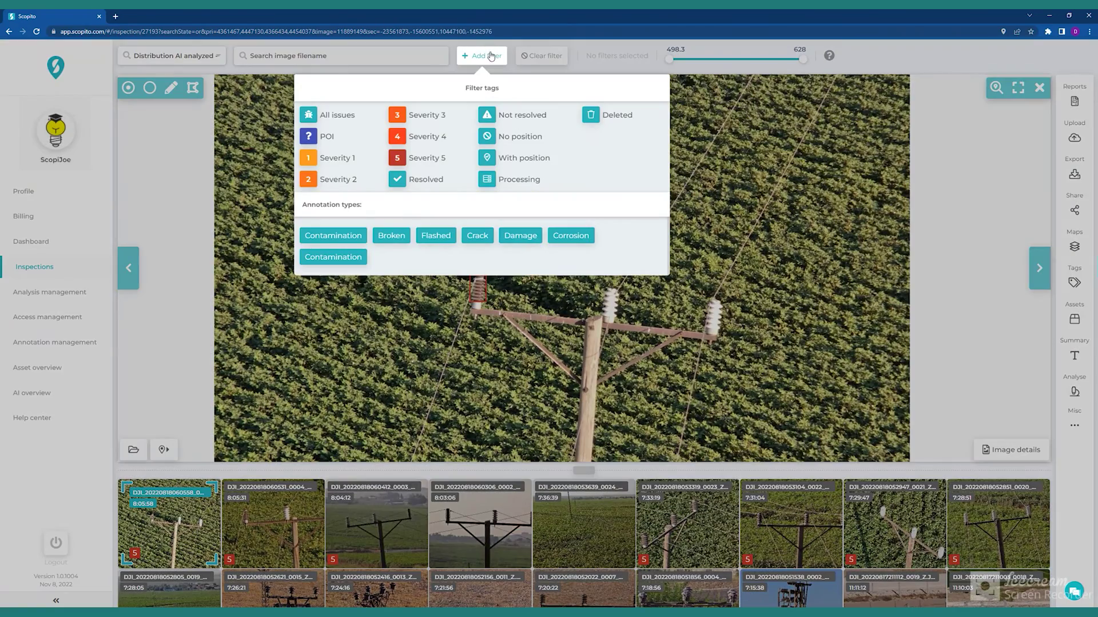
pyautogui.click(333, 115)
pyautogui.scroll(-3, 204, 509)
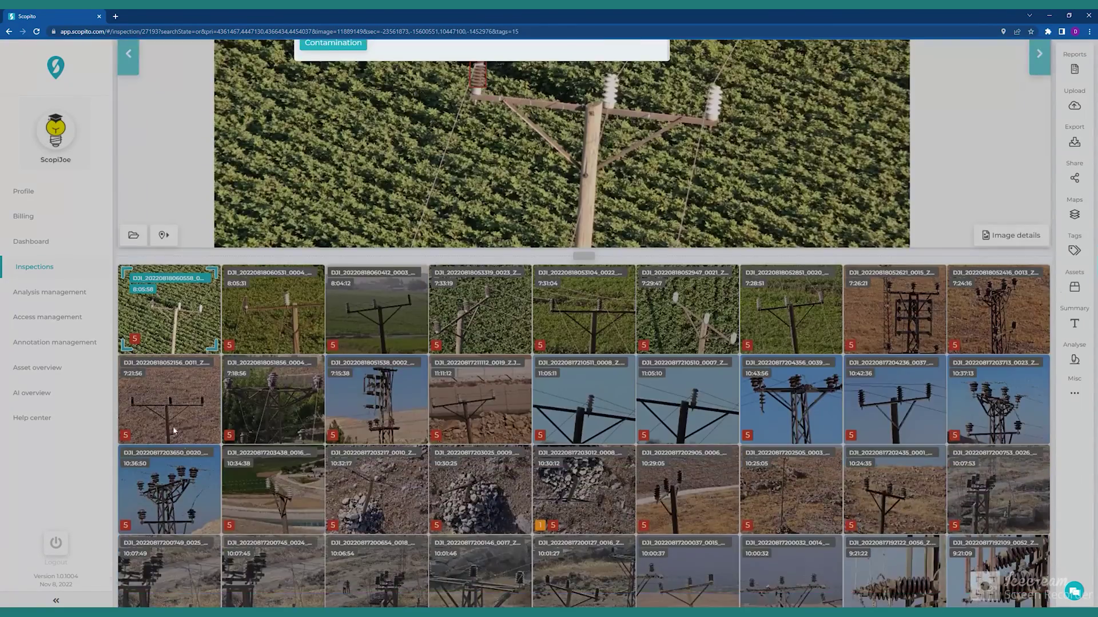
pyautogui.scroll(-2, 649, 479)
pyautogui.scroll(5, 457, 258)
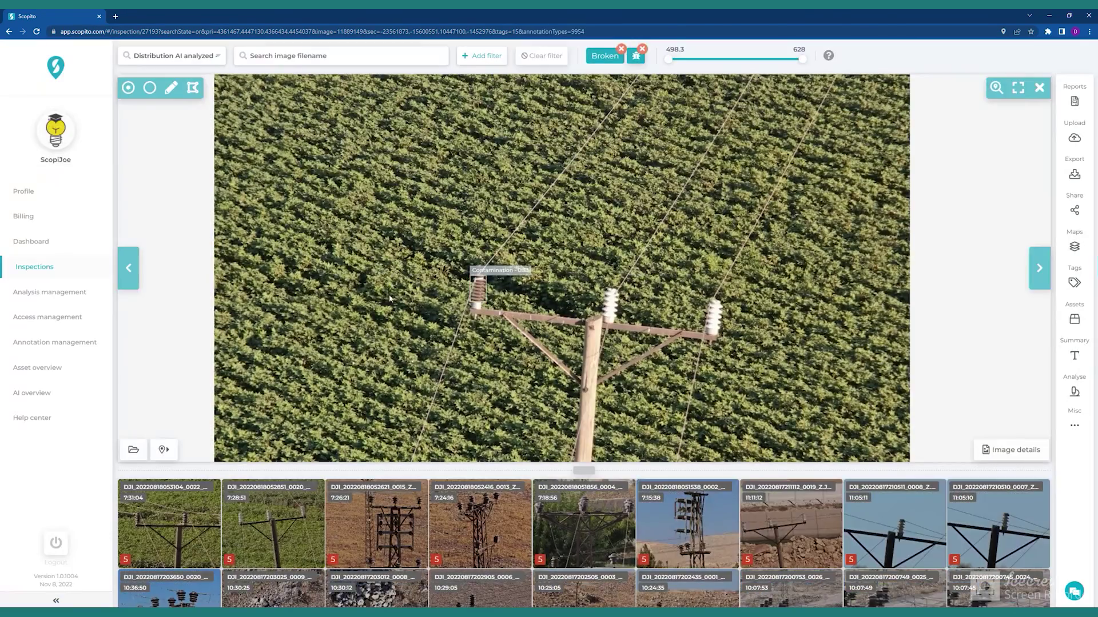
# Open the 7:26:21 lattice-pylon image and narrow the filter to Broken annotations only.
pyautogui.moveTo(292, 525)
pyautogui.click(376, 526)
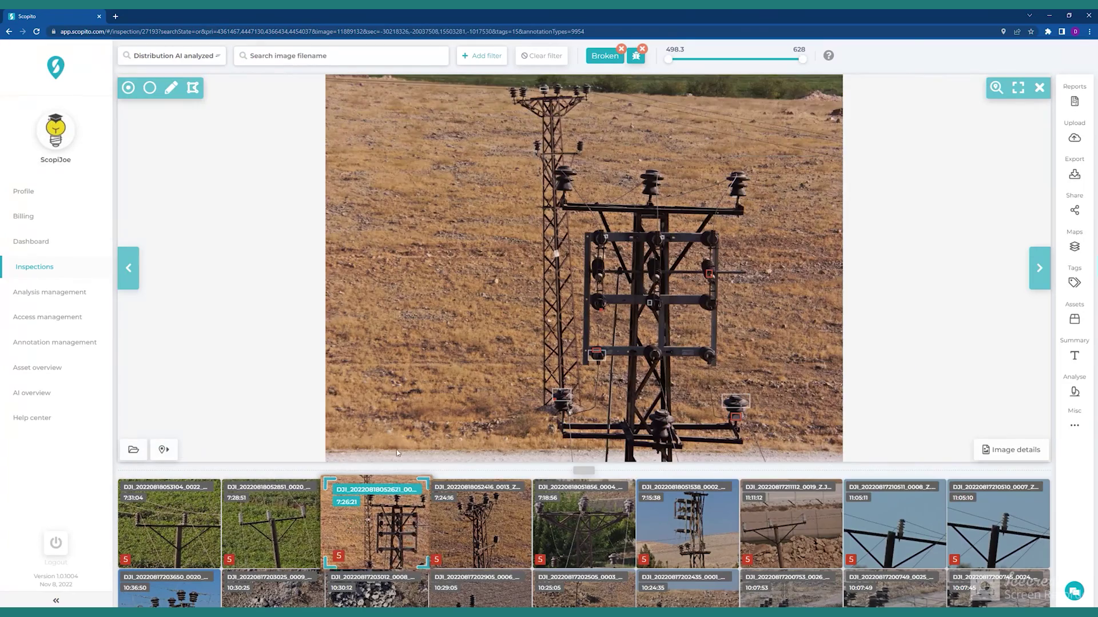
pyautogui.click(642, 50)
pyautogui.scroll(8, 710, 278)
pyautogui.scroll(3, 737, 239)
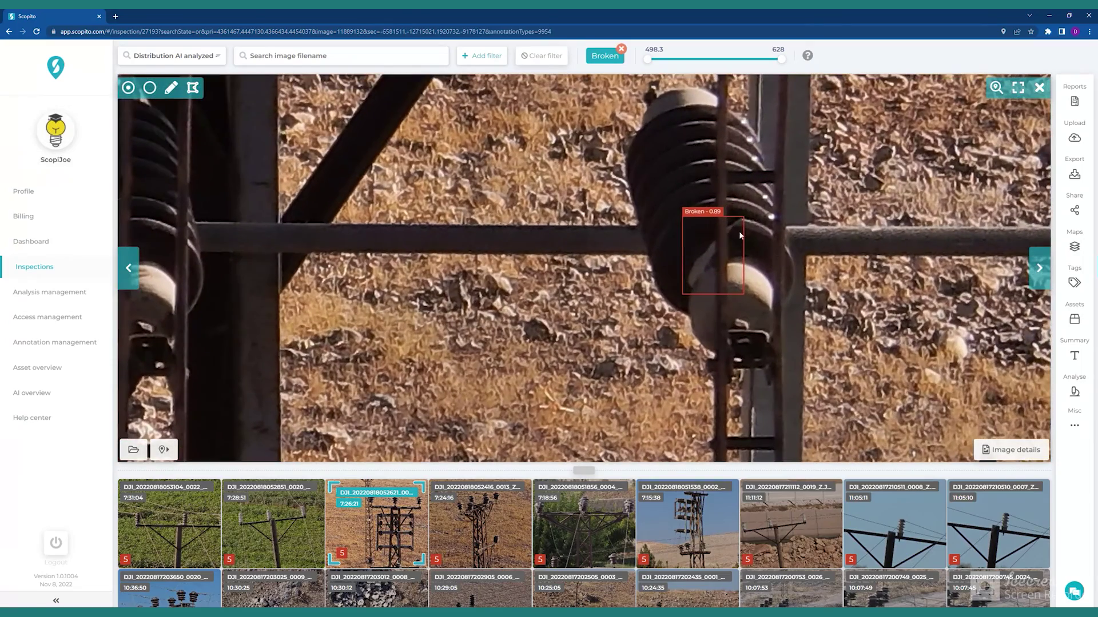
pyautogui.scroll(-8, 750, 234)
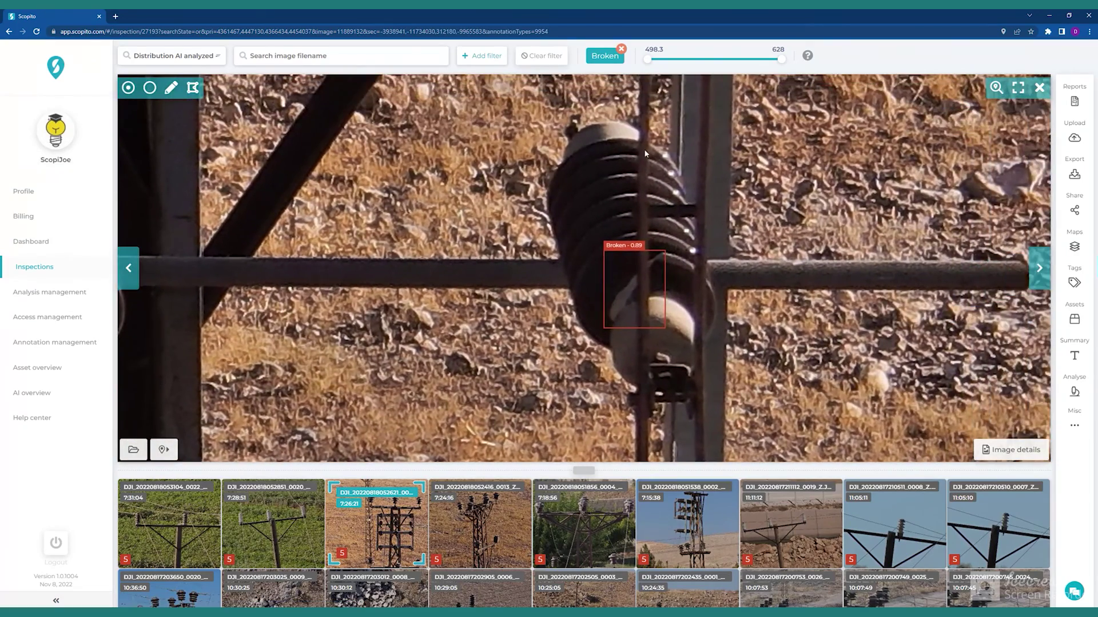
pyautogui.scroll(5, 320, 229)
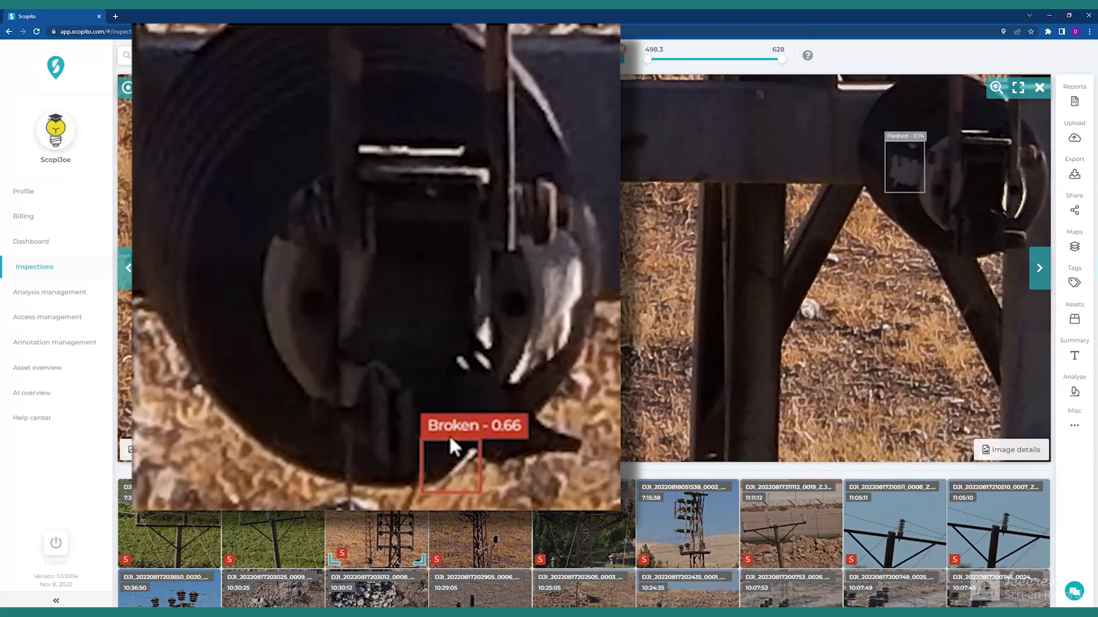
pyautogui.scroll(-4, 400, 343)
pyautogui.scroll(3, 380, 291)
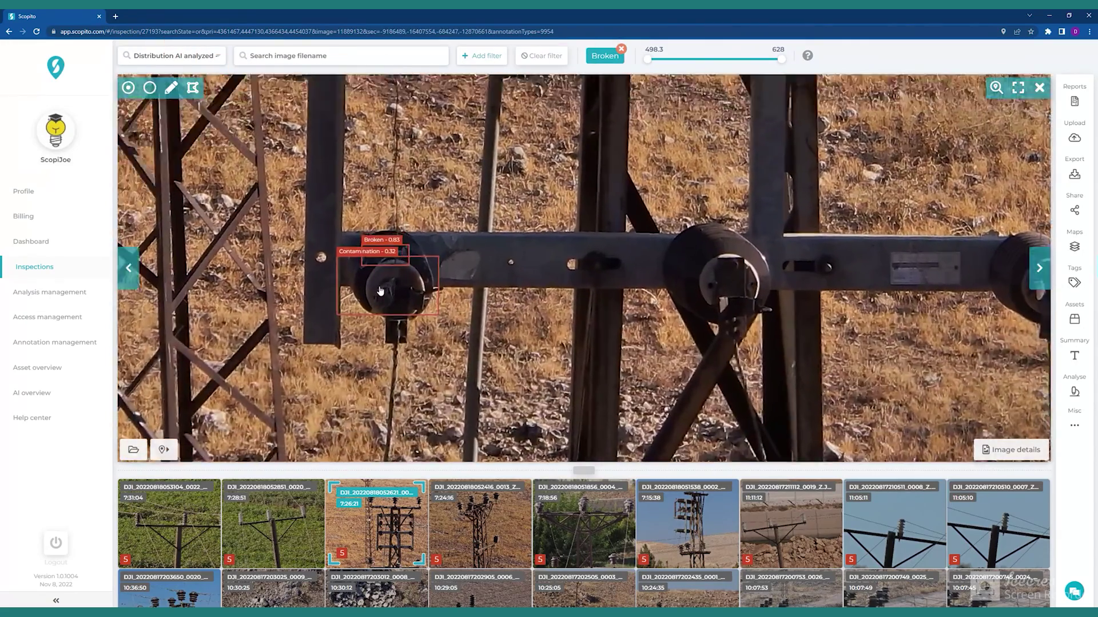
pyautogui.scroll(5, 380, 290)
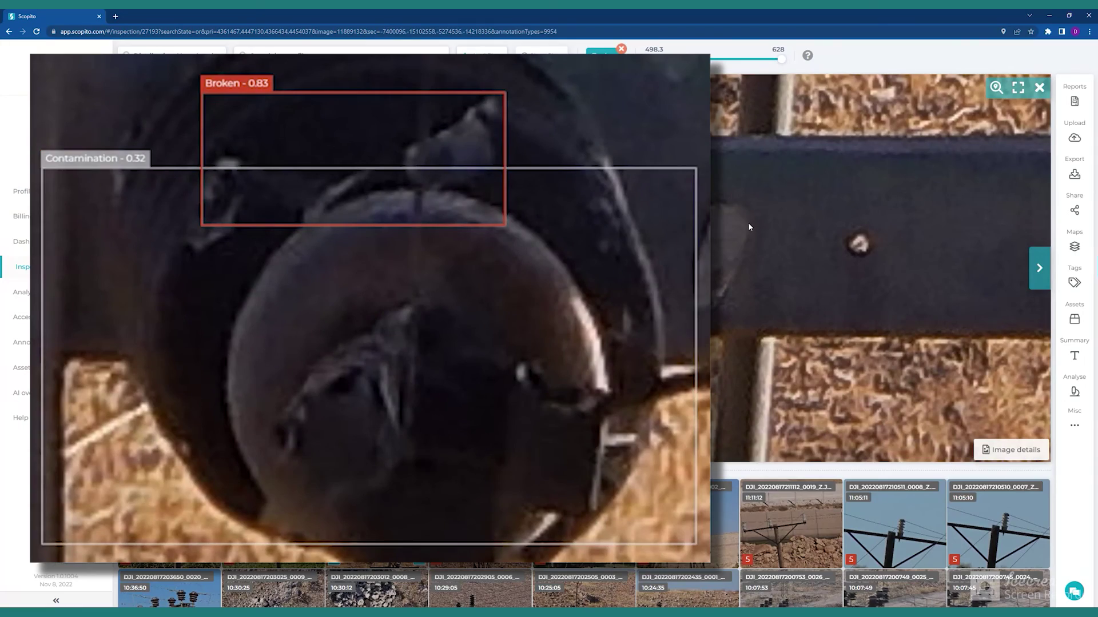
pyautogui.scroll(-6, 749, 227)
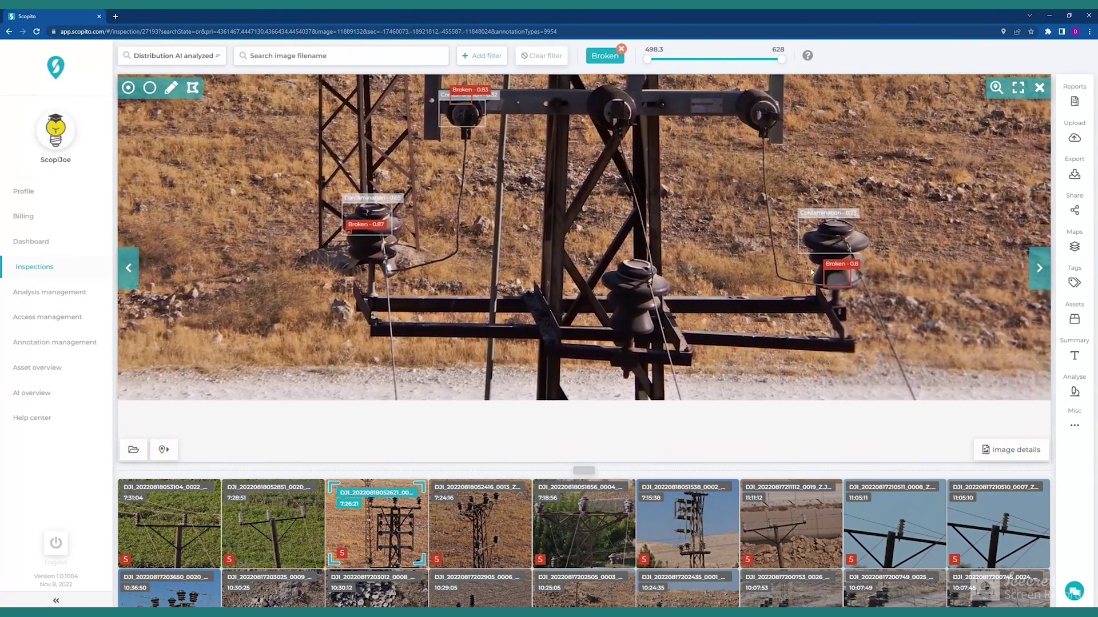
pyautogui.scroll(6, 811, 272)
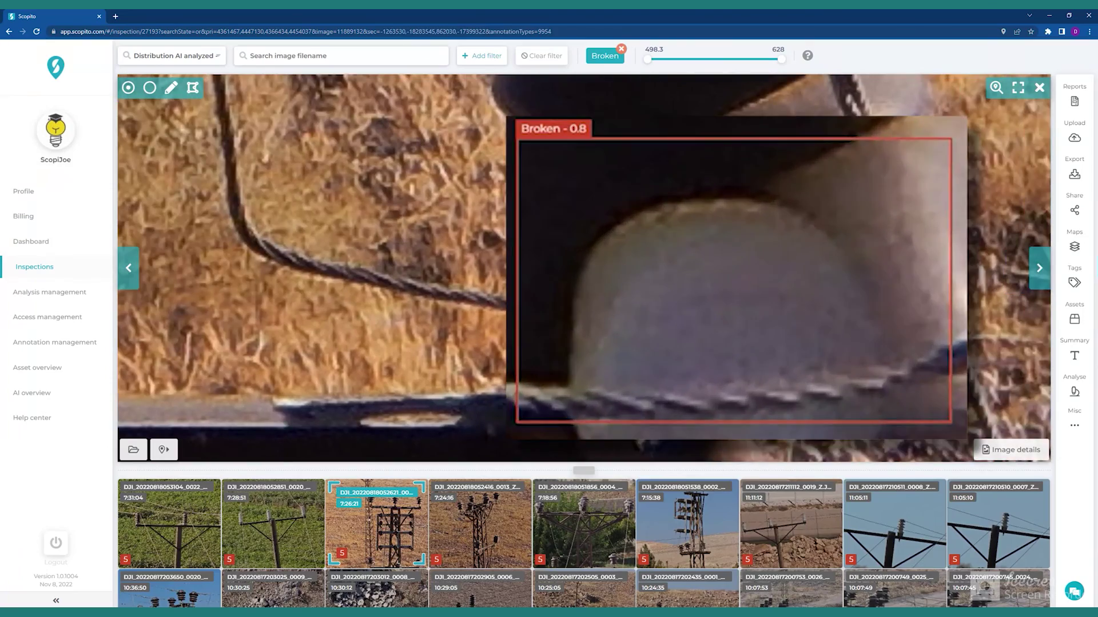
pyautogui.scroll(-5, 564, 340)
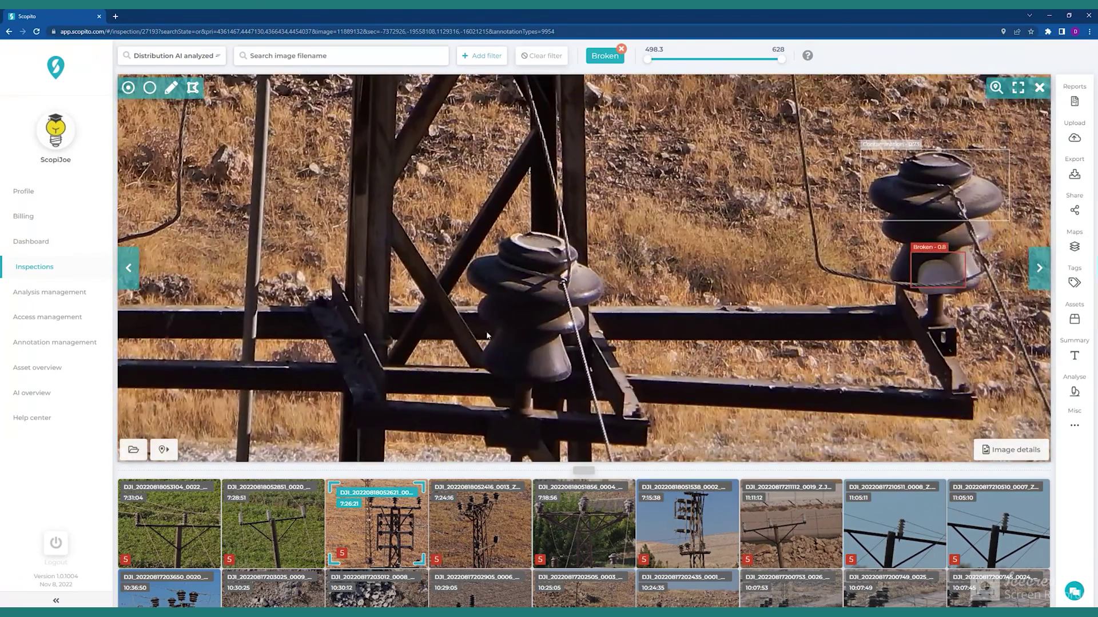
pyautogui.moveTo(488, 336); pyautogui.dragTo(686, 280)
pyautogui.moveTo(593, 96); pyautogui.dragTo(593, 164)
pyautogui.scroll(5, 593, 164)
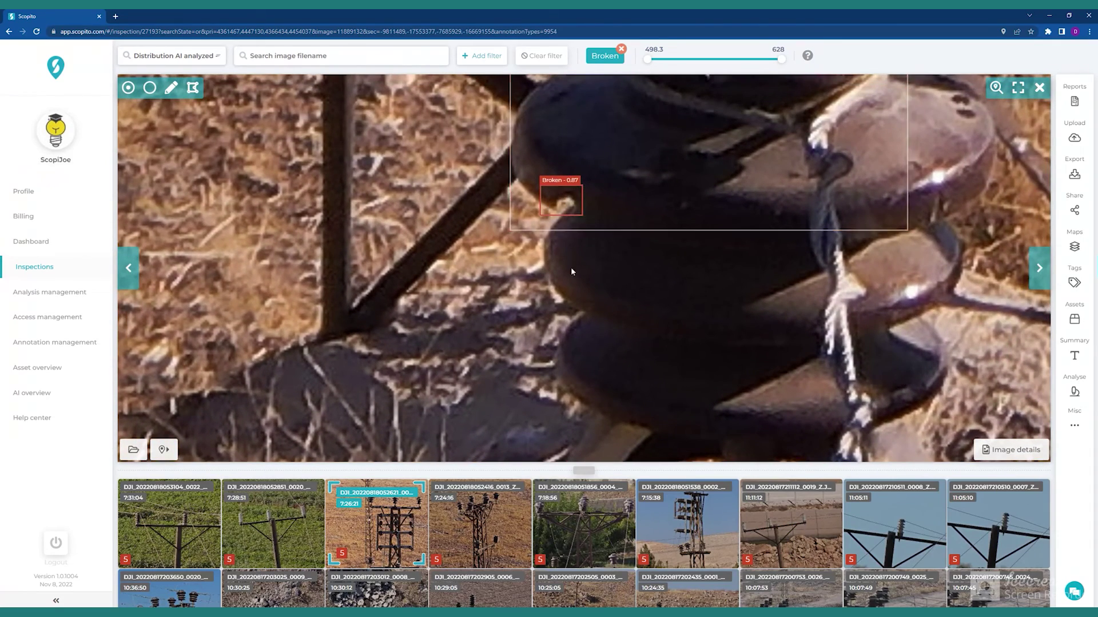
pyautogui.scroll(-5, 565, 282)
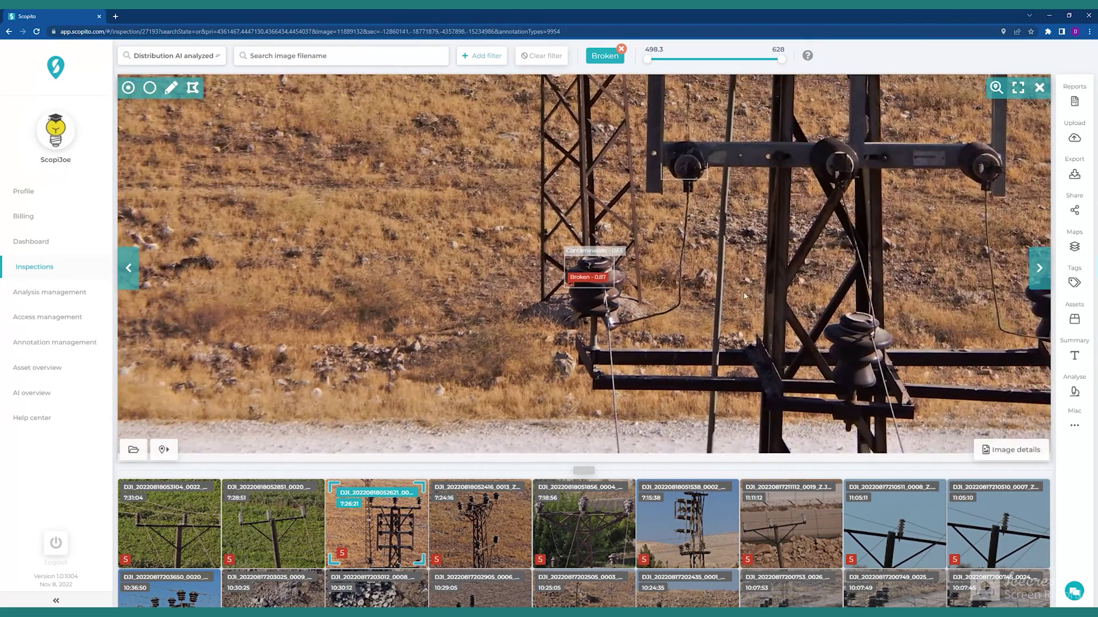
pyautogui.moveTo(744, 296); pyautogui.dragTo(597, 325)
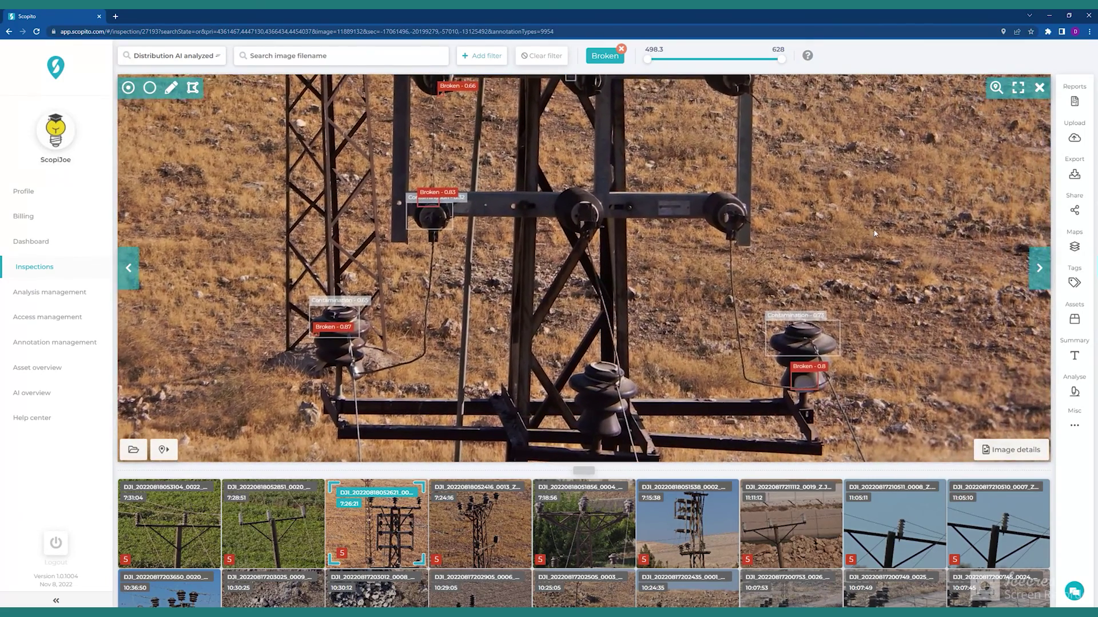
pyautogui.moveTo(875, 233); pyautogui.dragTo(766, 267)
pyautogui.scroll(-5, 936, 149)
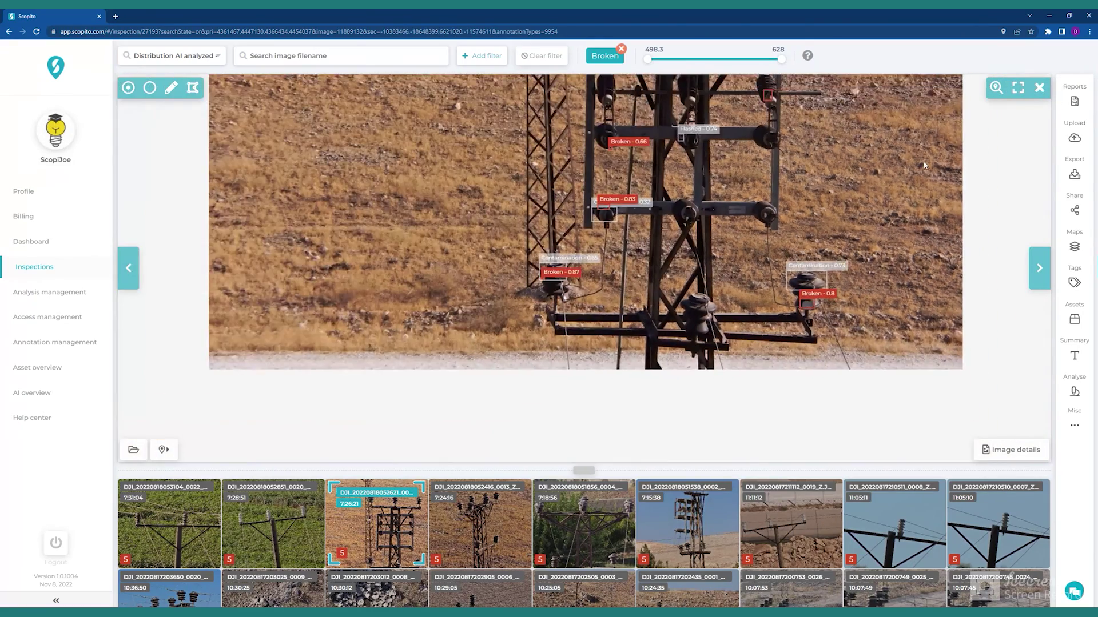
pyautogui.scroll(-1, 924, 166)
pyautogui.moveTo(931, 153); pyautogui.dragTo(917, 283)
# Generate a Standard image report for the inspection.
pyautogui.click(1075, 103)
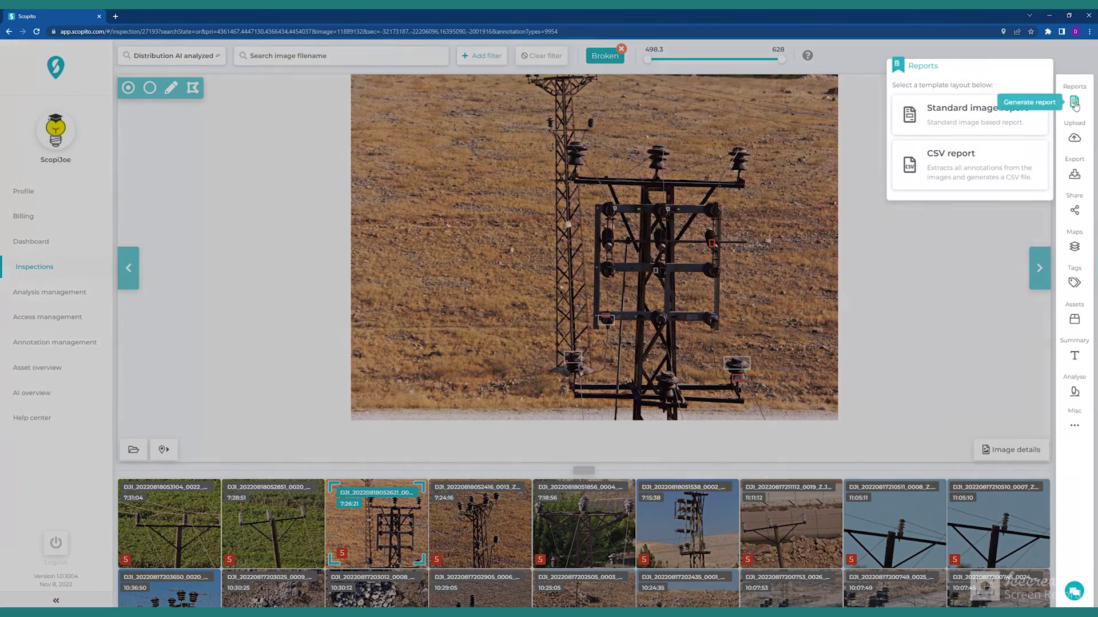
pyautogui.click(960, 115)
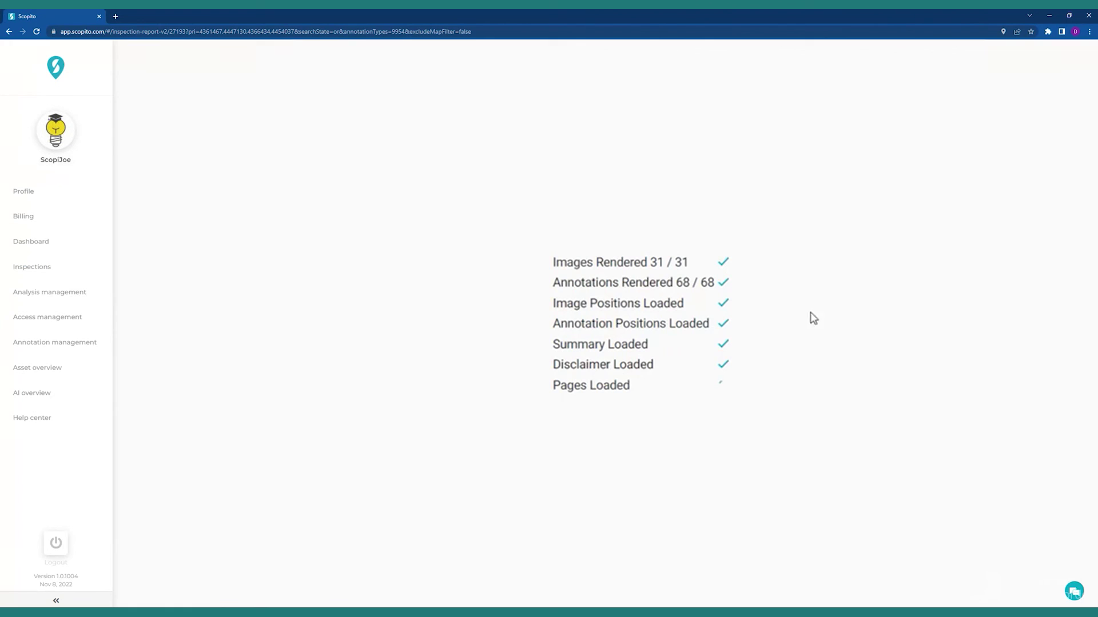
# Review the 45-page report's summary, index table and Broken insulator image pages.
pyautogui.scroll(-10, 913, 407)
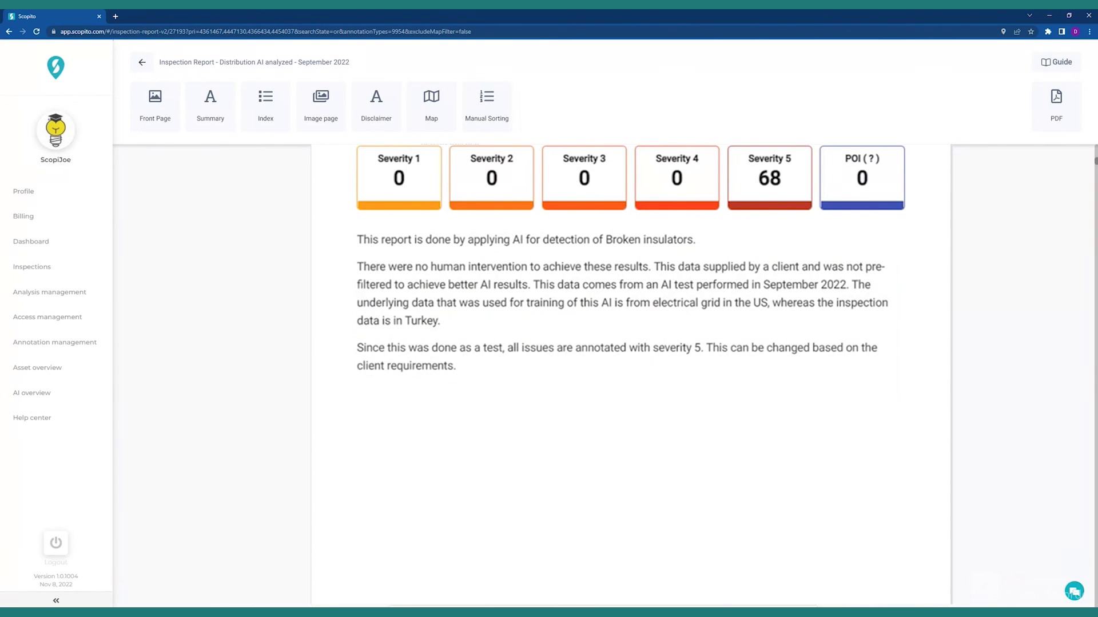
pyautogui.scroll(-12, 632, 377)
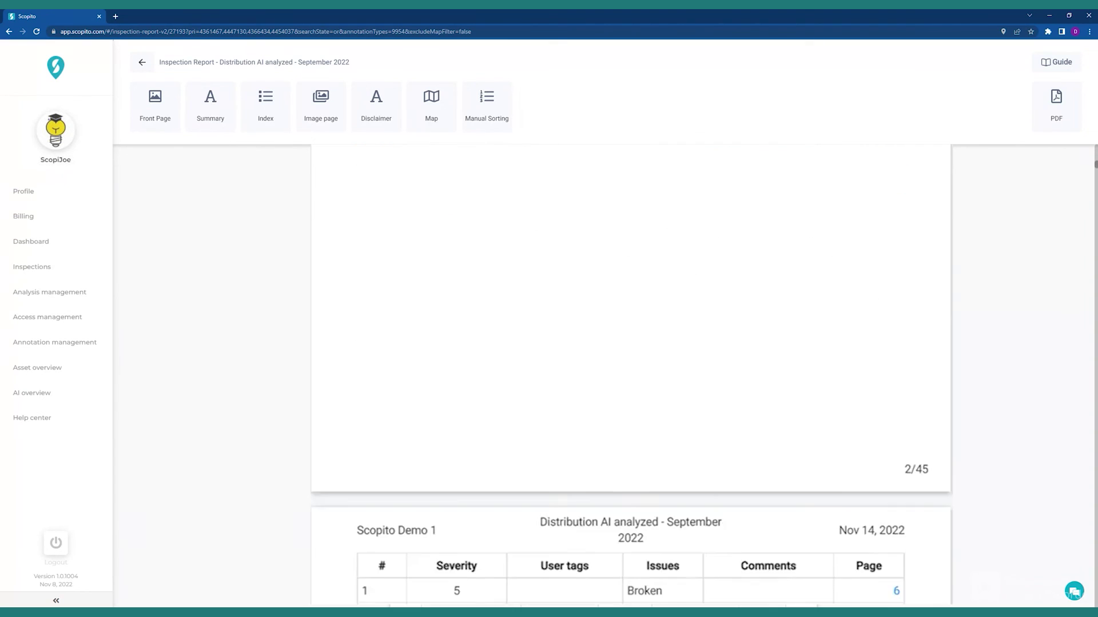
pyautogui.scroll(-20, 632, 378)
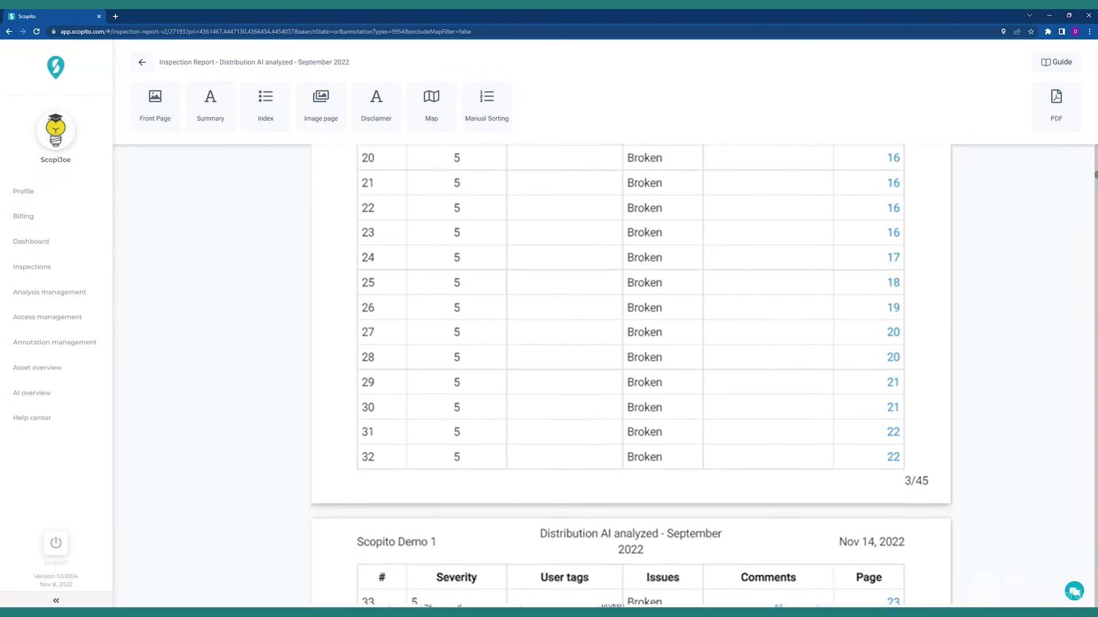
pyautogui.scroll(-12, 632, 377)
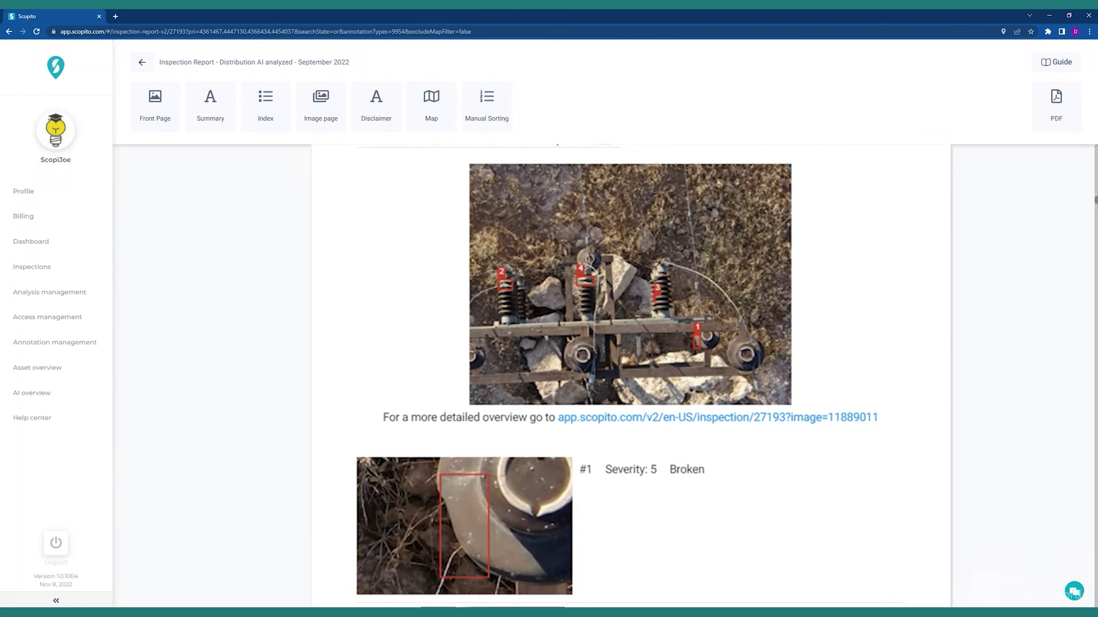
pyautogui.scroll(-7, 976, 394)
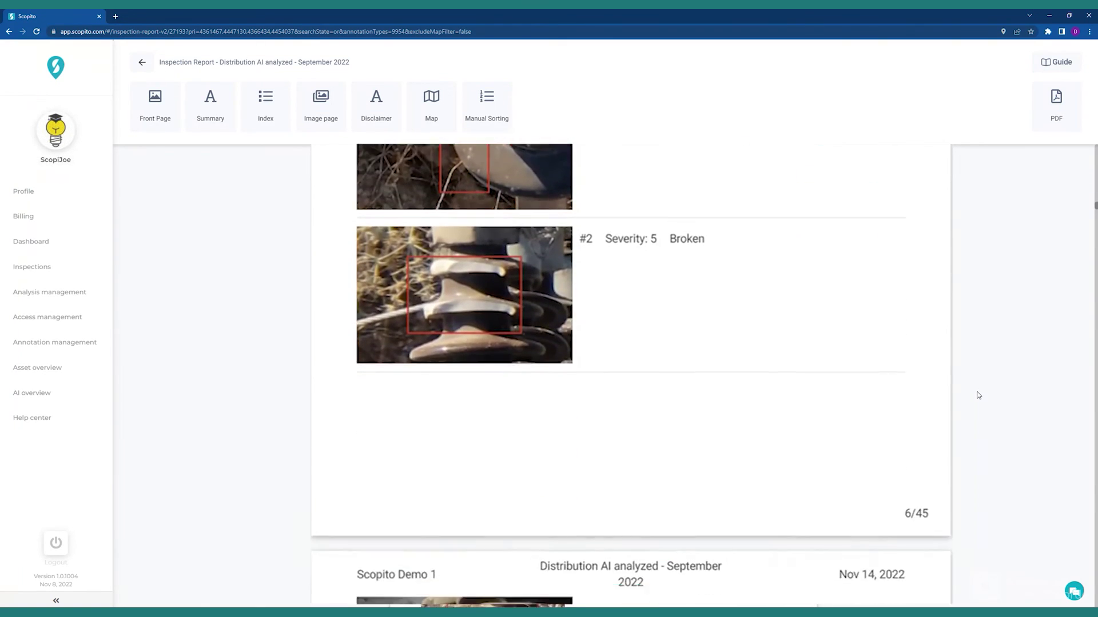
pyautogui.scroll(-3, 978, 395)
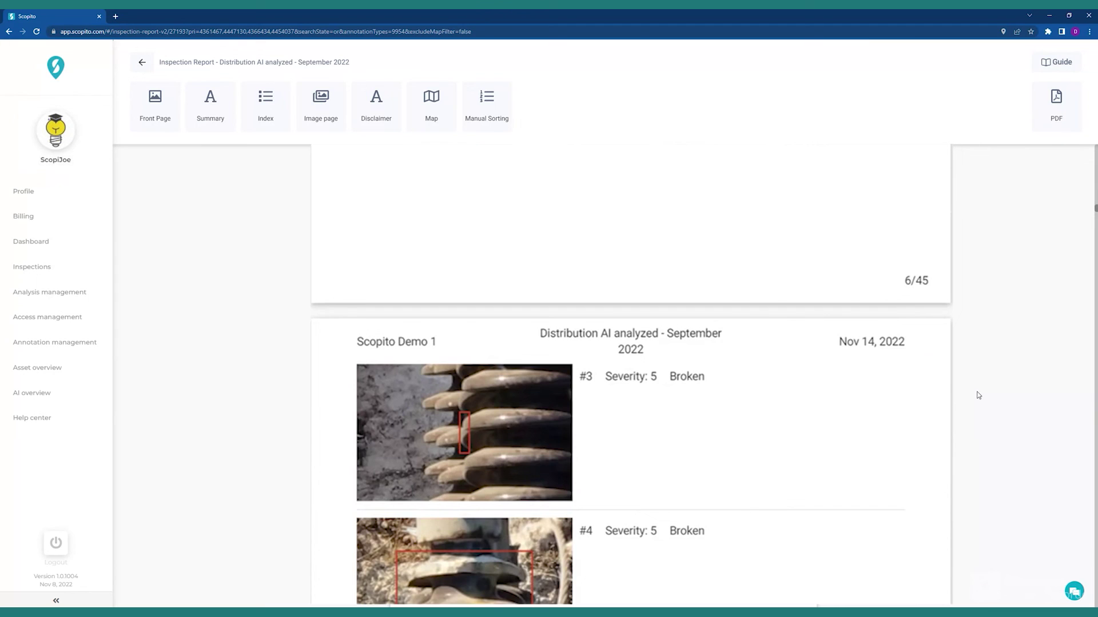
pyautogui.scroll(-6, 978, 395)
pyautogui.scroll(-10, 978, 395)
pyautogui.scroll(-5, 978, 395)
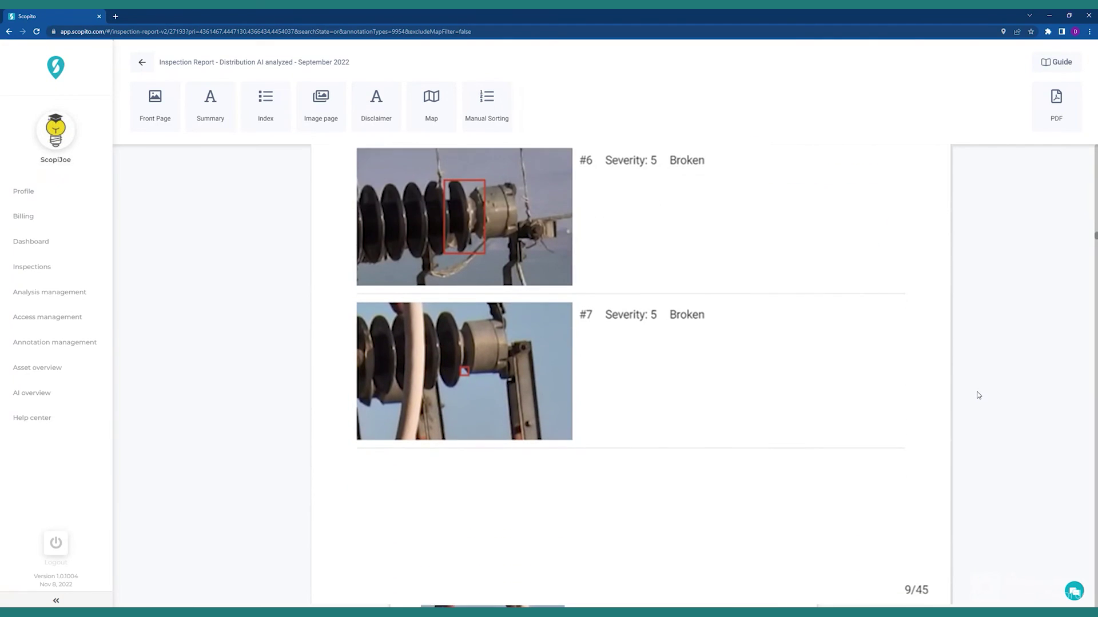
pyautogui.scroll(-10, 978, 395)
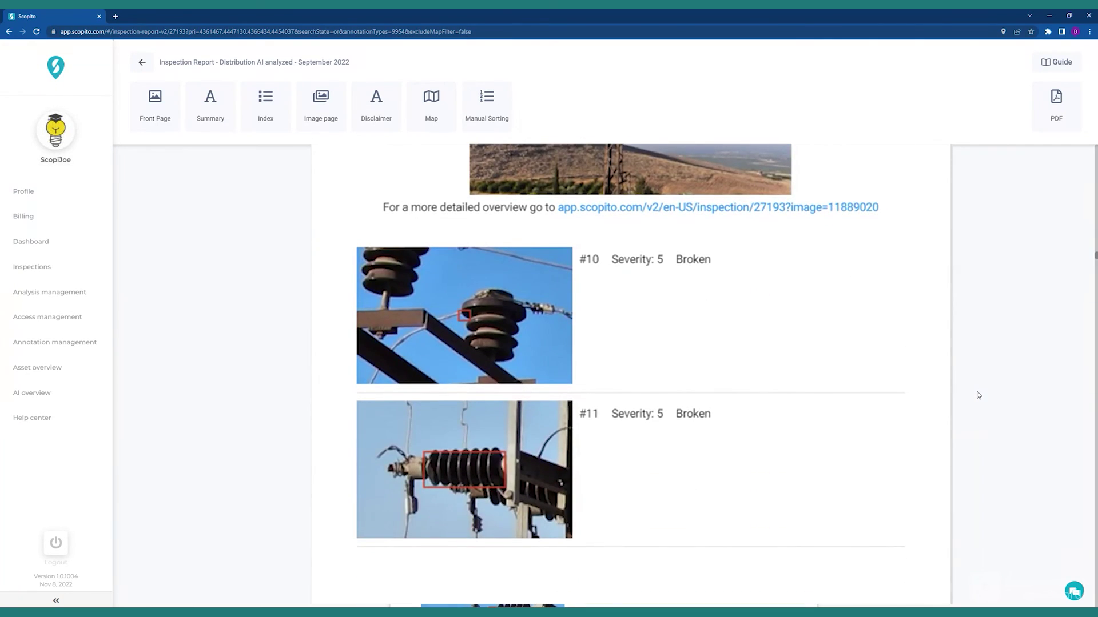
pyautogui.scroll(-10, 978, 395)
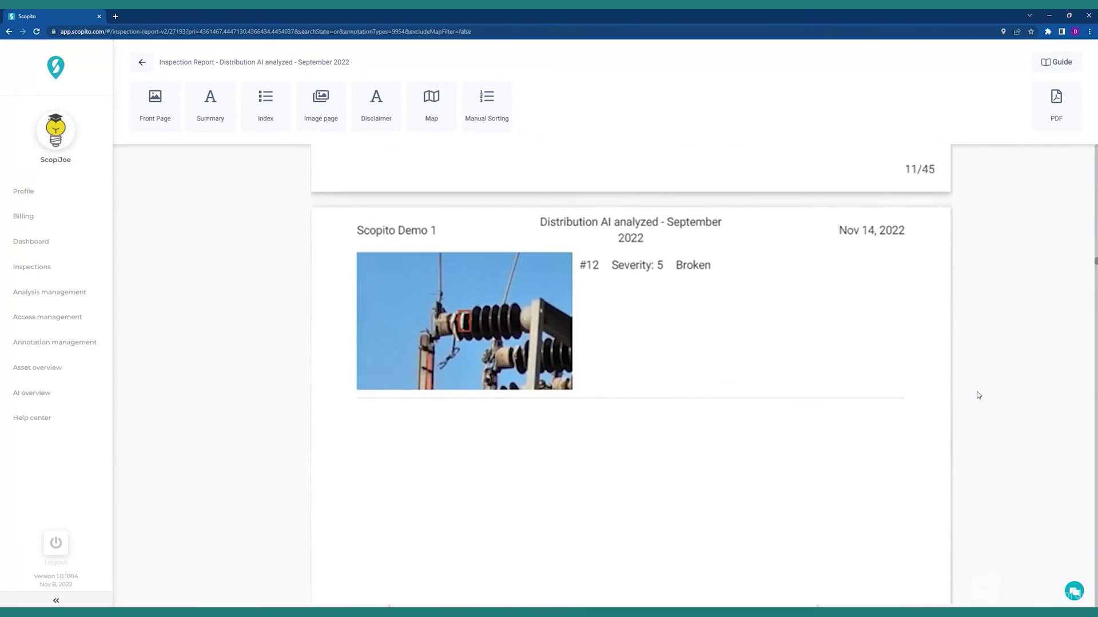
pyautogui.scroll(-5, 979, 395)
pyautogui.scroll(-5, 978, 395)
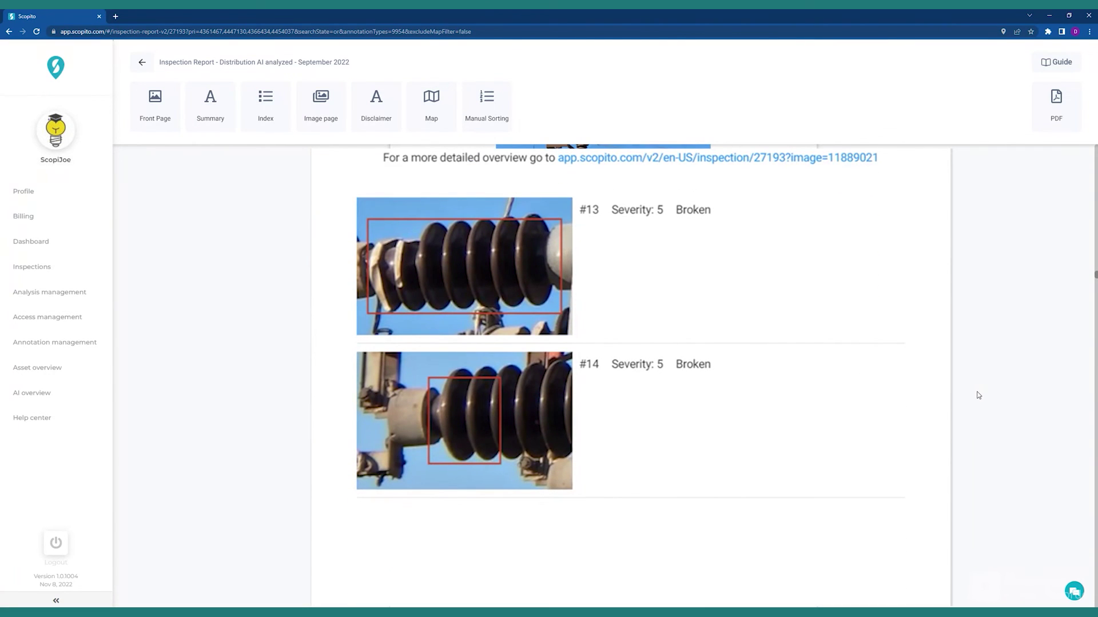